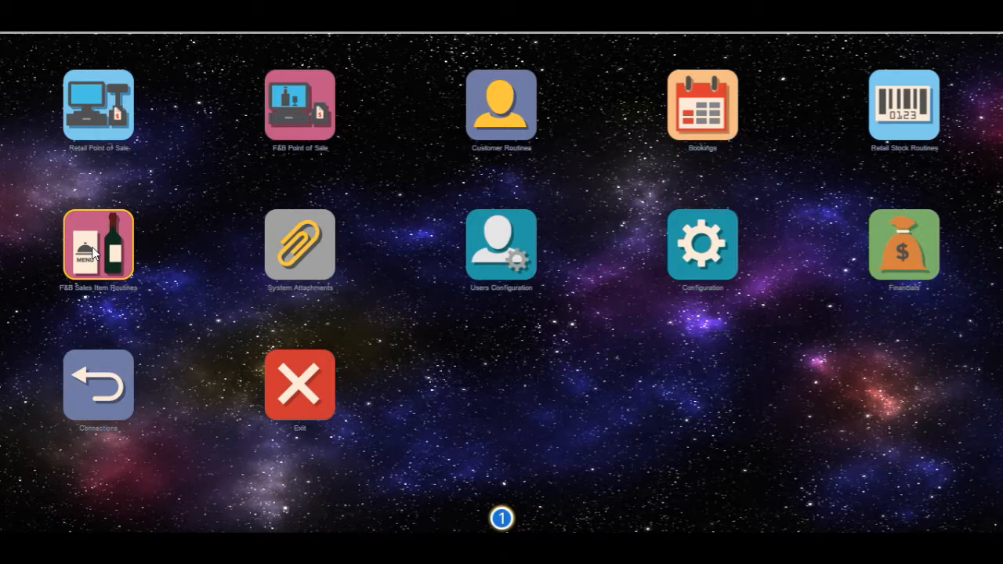
Open the F&B Sales Item File and add a new record with sale code 010004
{"action": "left_click", "coordinate": [94, 251]}
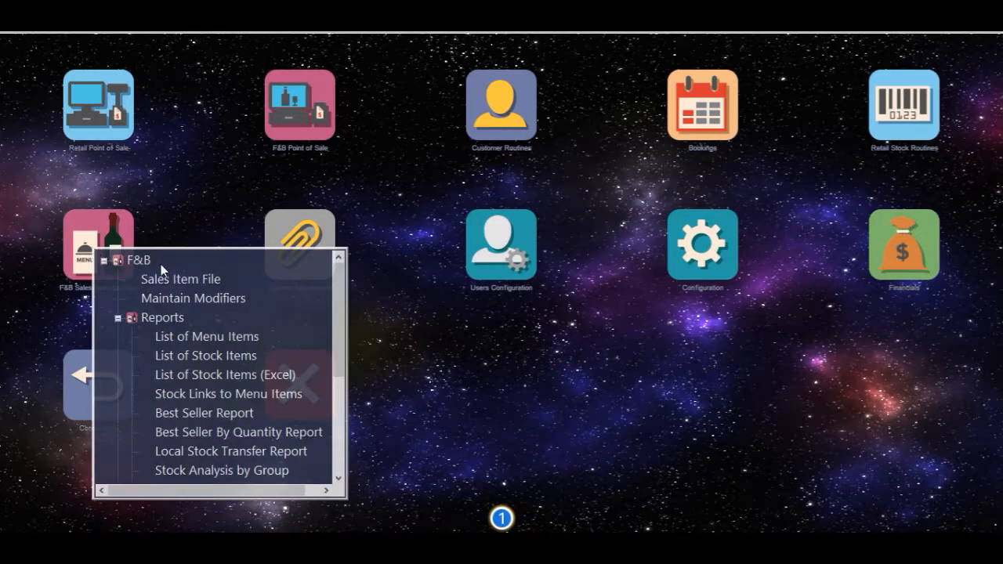
{"action": "left_click", "coordinate": [222, 284]}
{"action": "double_click", "coordinate": [222, 283]}
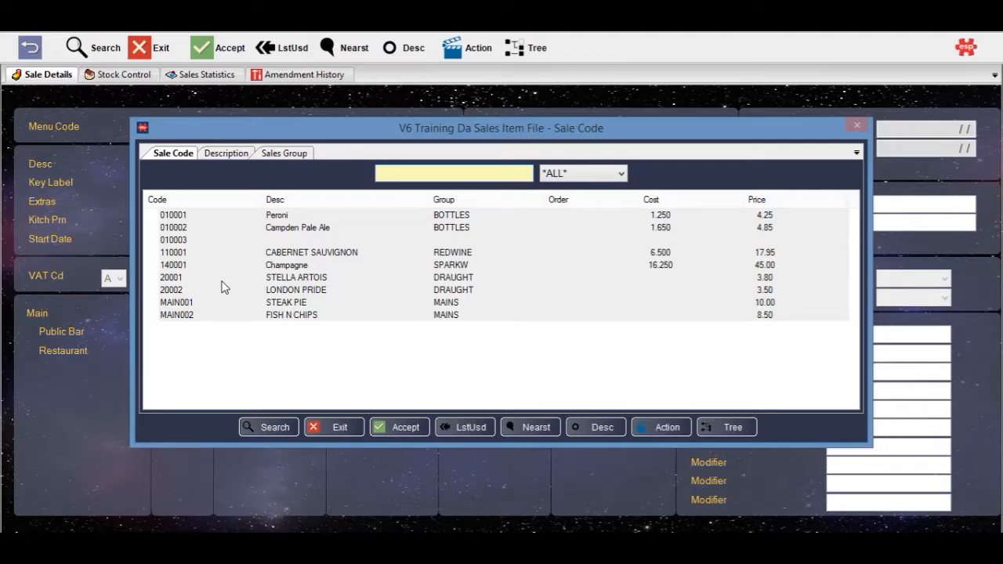
{"action": "type", "text": "010004"}
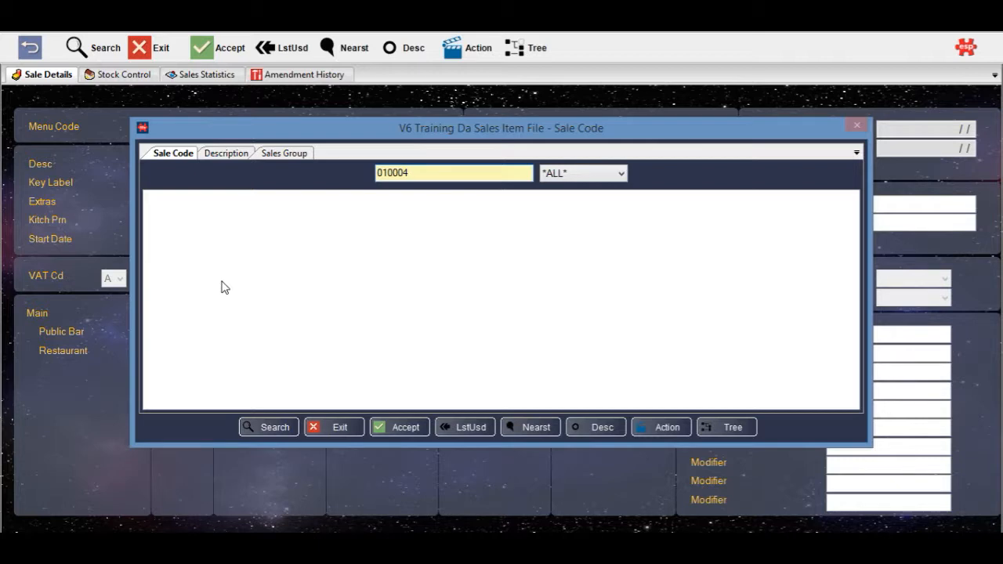
{"action": "key", "text": "Return"}
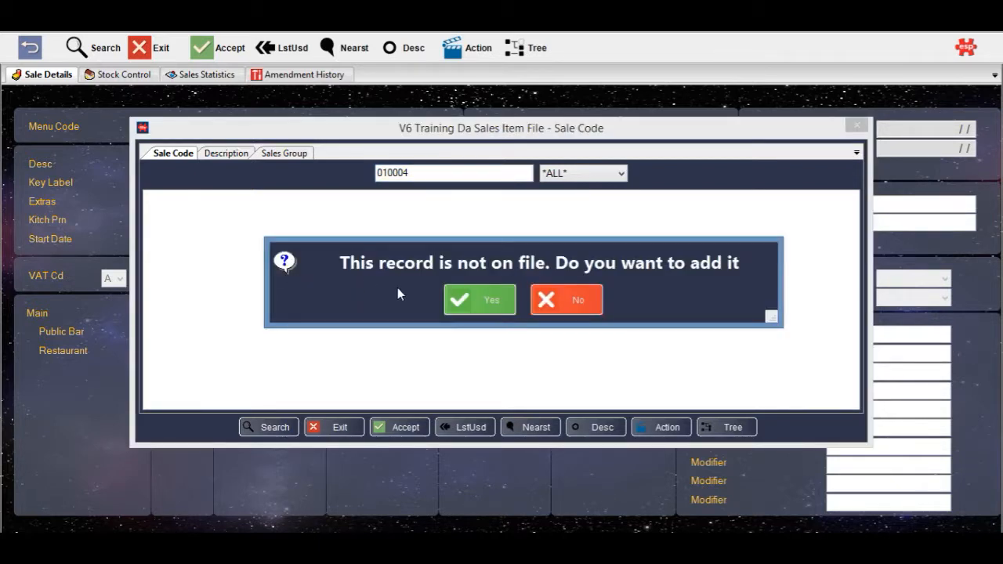
{"action": "left_click", "coordinate": [463, 298]}
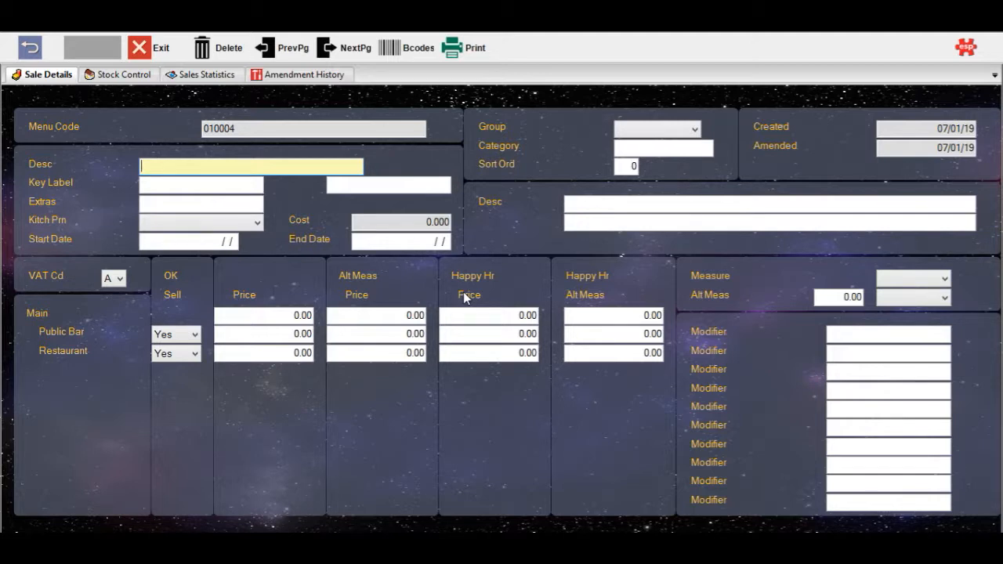
Assign the new item to the BOTTLES group and enter the description "Doom Bar Bottle"
{"action": "left_click", "coordinate": [672, 129]}
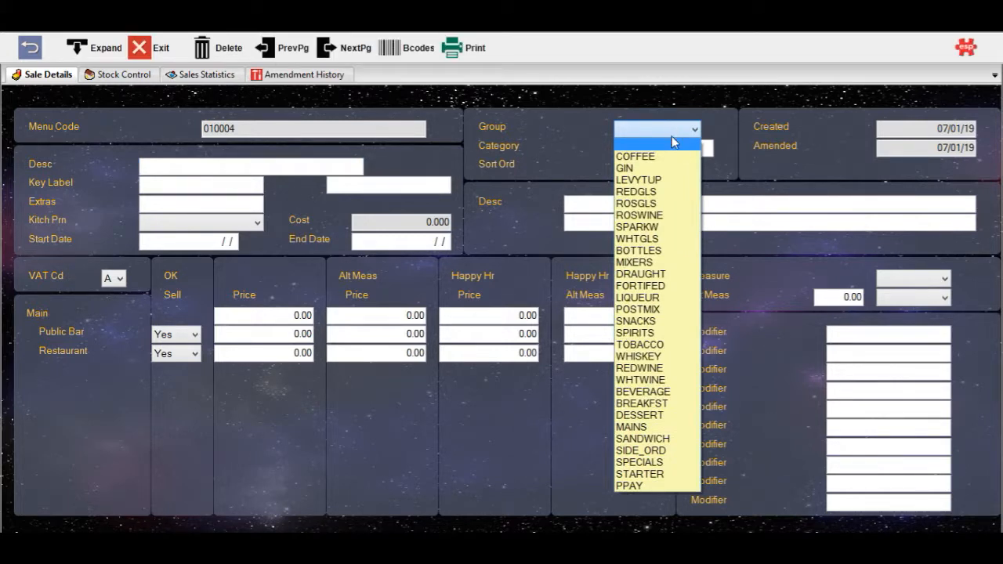
{"action": "left_click", "coordinate": [686, 250]}
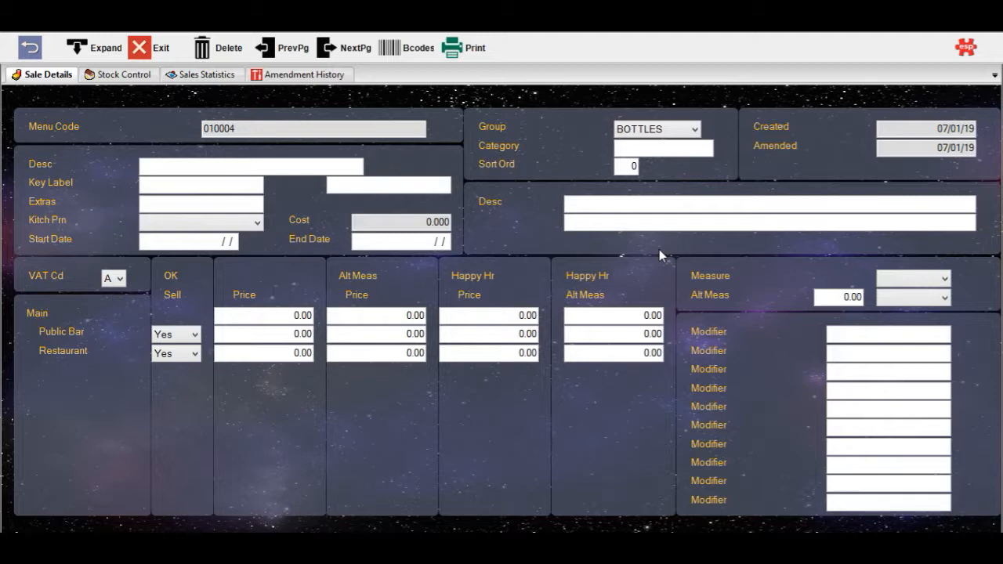
{"action": "left_click", "coordinate": [144, 167]}
{"action": "type", "text": "Doom Bar Bottle"}
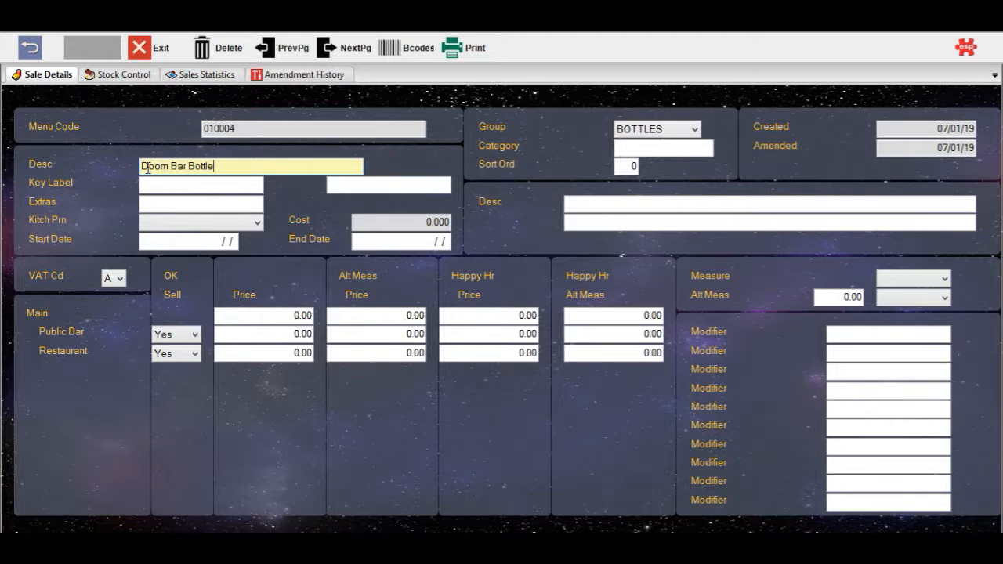
Enter the two-part key label "DoomBar" and "Bottle", and leave the kitchen printer blank
{"action": "key", "text": "Tab"}
{"action": "type", "text": "Doo"}
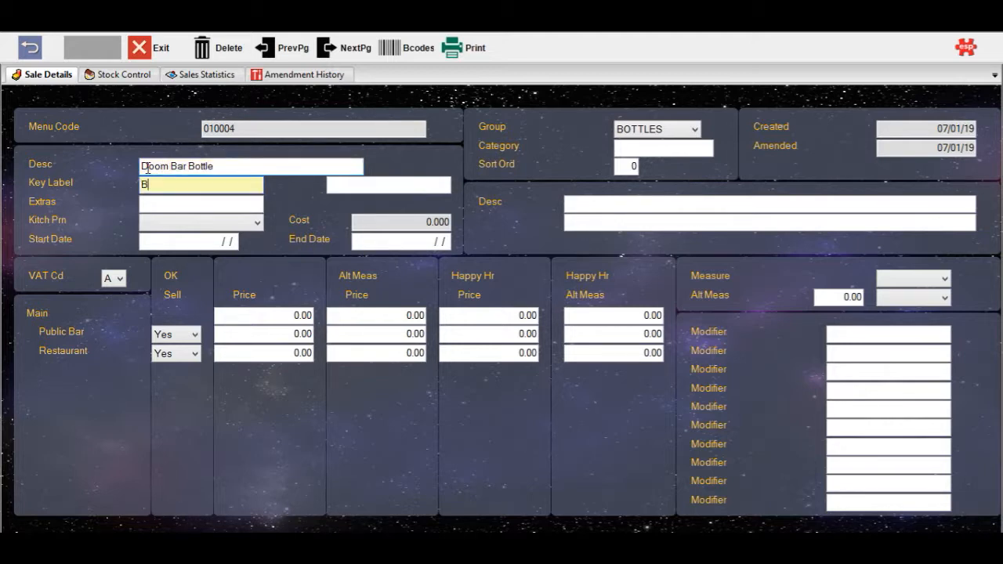
{"action": "type", "text": "mBar"}
{"action": "key", "text": "Tab"}
{"action": "type", "text": "Bottle"}
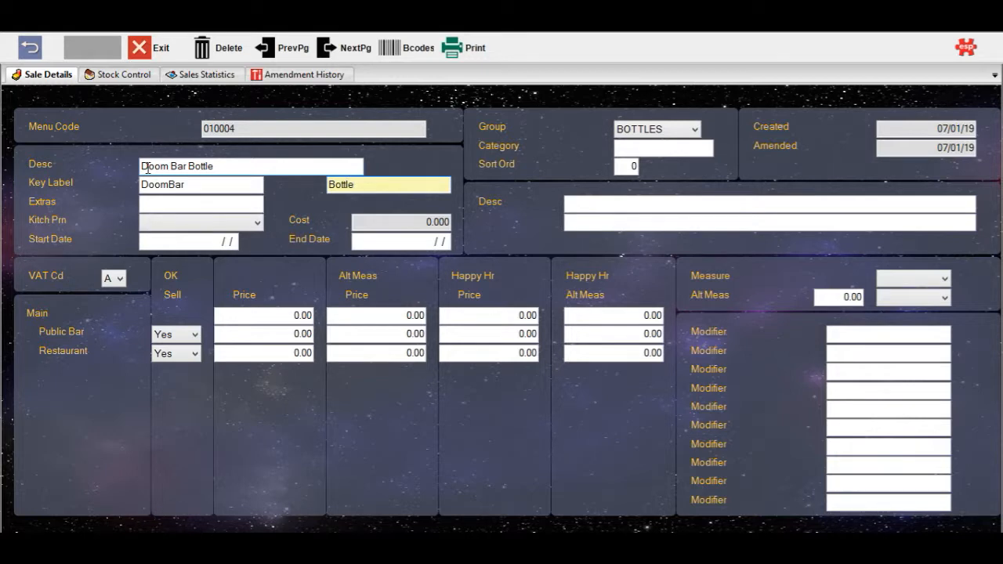
{"action": "left_click", "coordinate": [145, 225]}
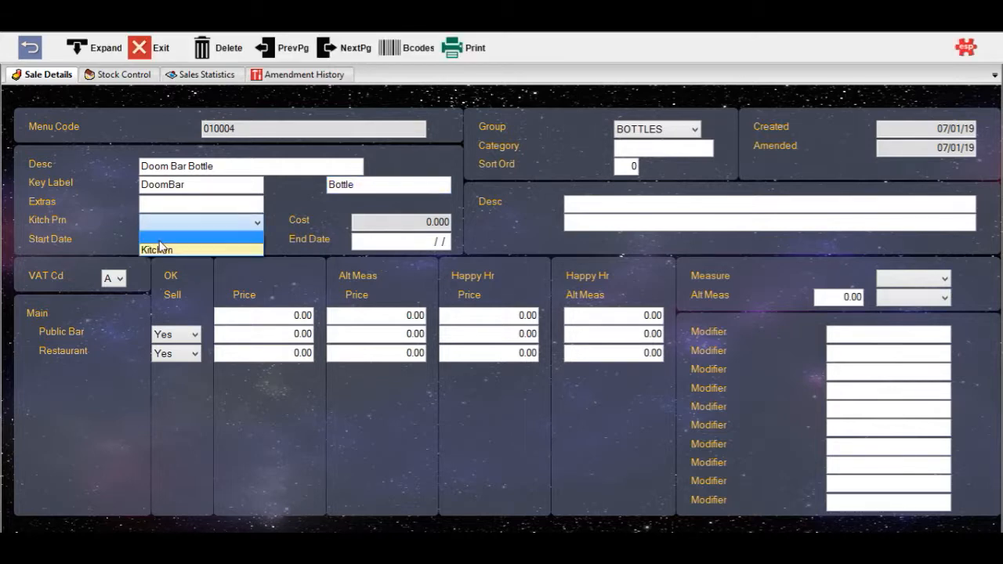
{"action": "left_click", "coordinate": [160, 238]}
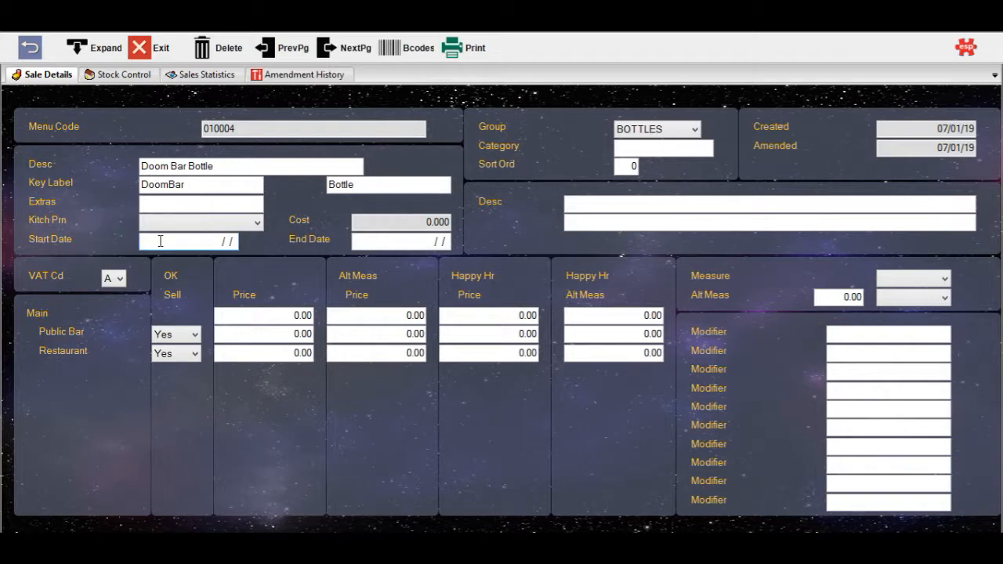
Set the Main price to 4.50 and the Public Bar price to 5.00, keeping Restaurant sales set to Yes
{"action": "left_click", "coordinate": [245, 317]}
{"action": "type", "text": "4.50"}
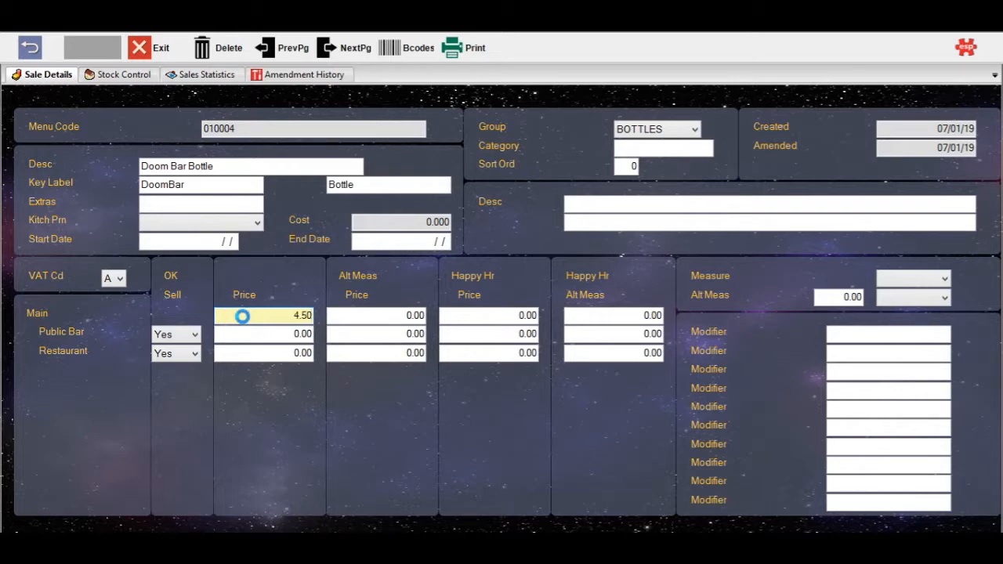
{"action": "key", "text": "Tab"}
{"action": "left_click", "coordinate": [246, 332]}
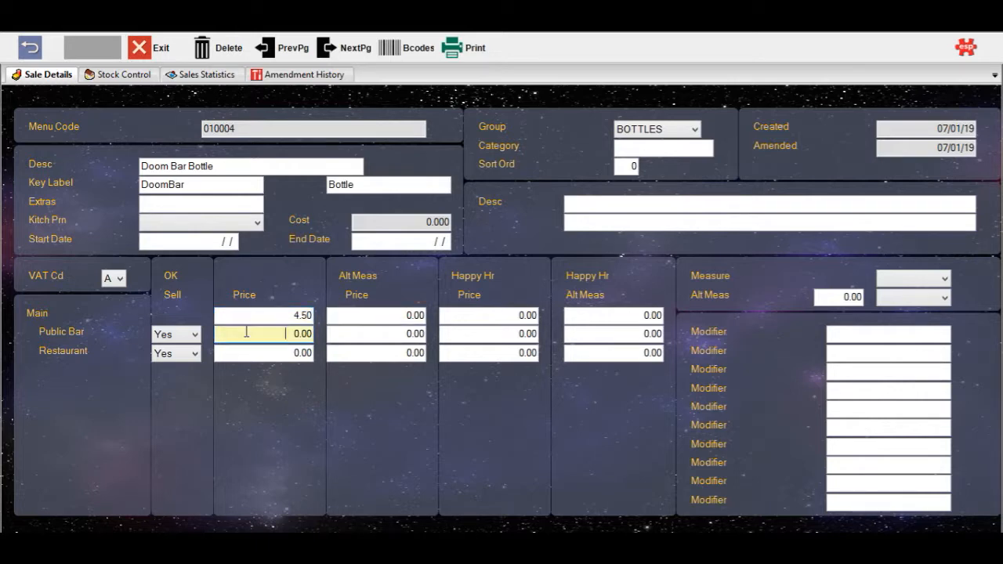
{"action": "type", "text": "5"}
{"action": "key", "text": "Tab"}
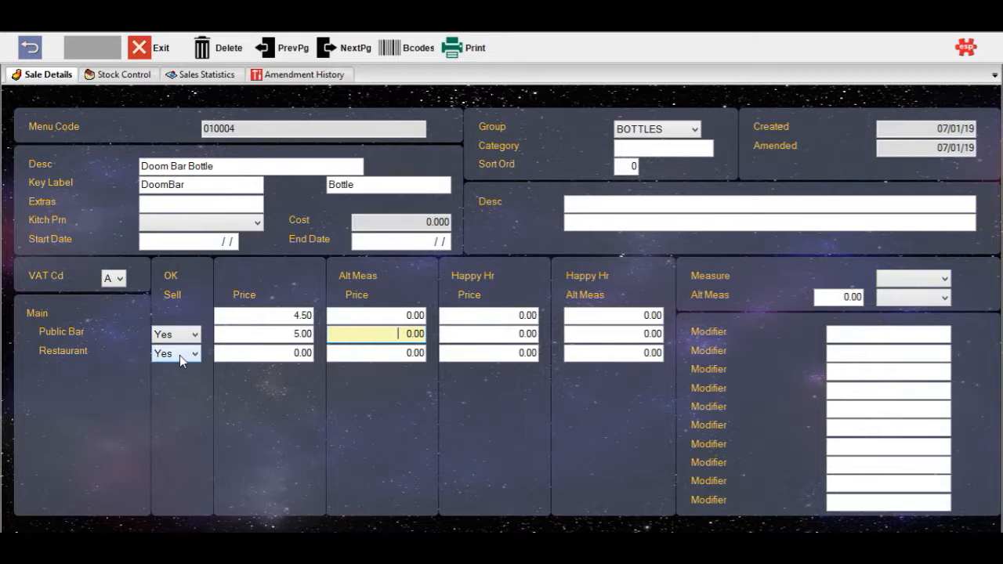
{"action": "left_click", "coordinate": [177, 357]}
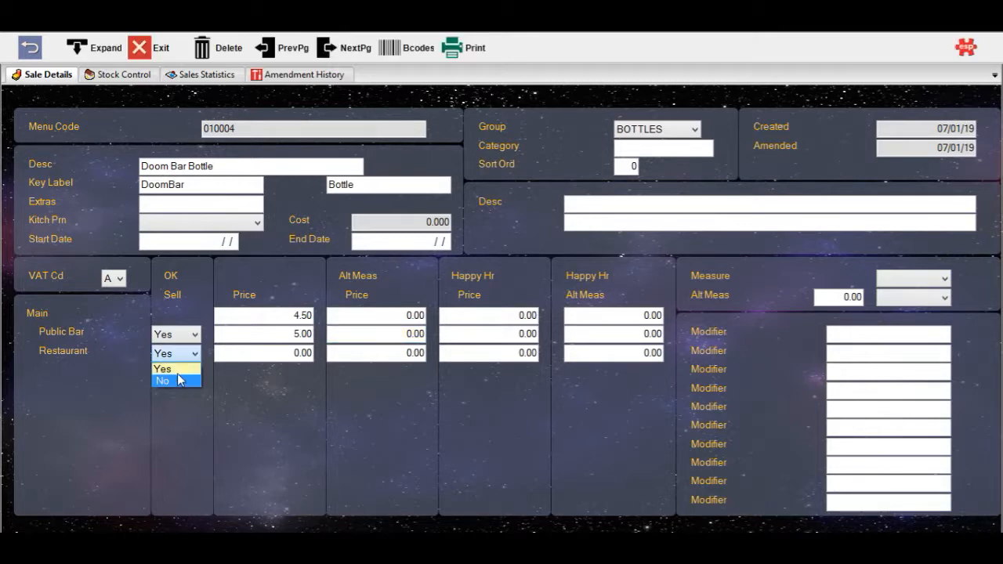
{"action": "left_click", "coordinate": [177, 370]}
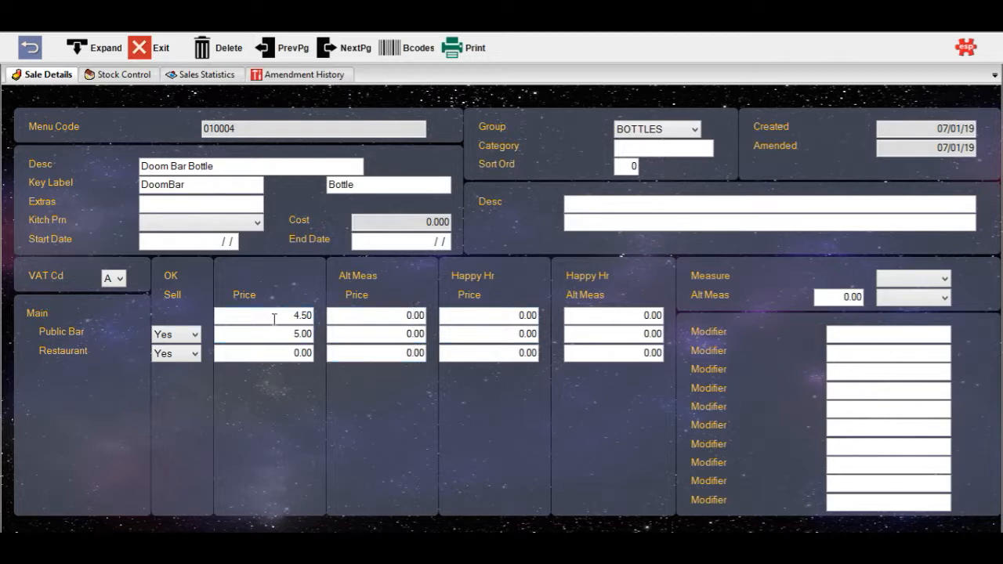
Set the happy hour price to 3.50 for Main and 4.00 for the Public Bar
{"action": "left_click", "coordinate": [478, 315]}
{"action": "type", "text": "3.5"}
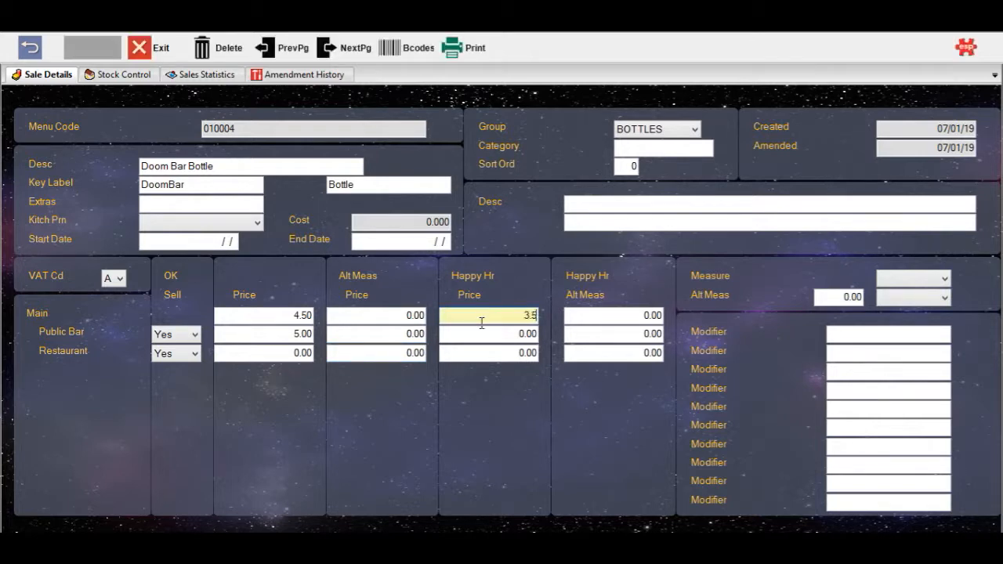
{"action": "left_click", "coordinate": [481, 334]}
{"action": "type", "text": "4"}
{"action": "key", "text": "Tab"}
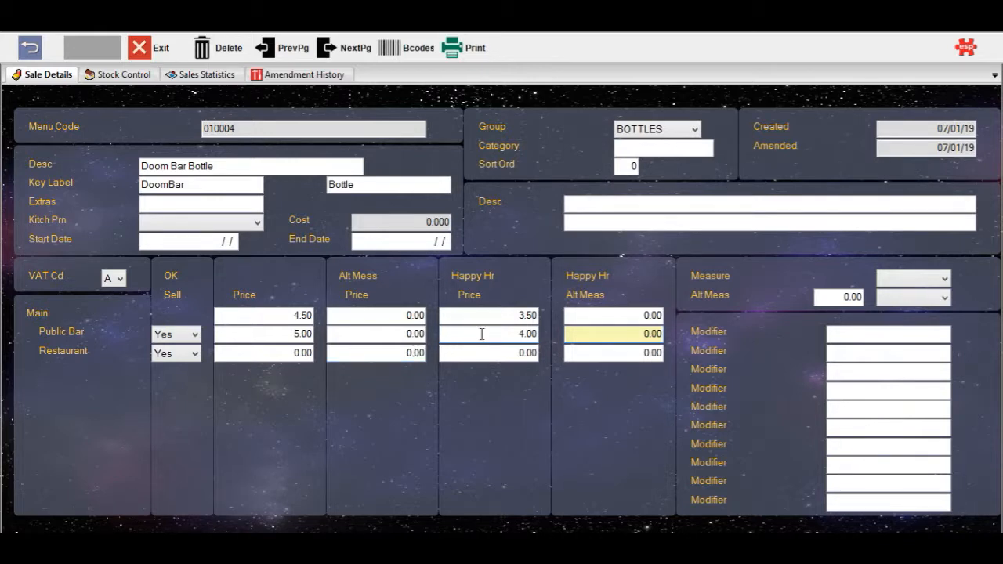
Choose VAT code A for the item and leave its measure blank
{"action": "left_click", "coordinate": [118, 278]}
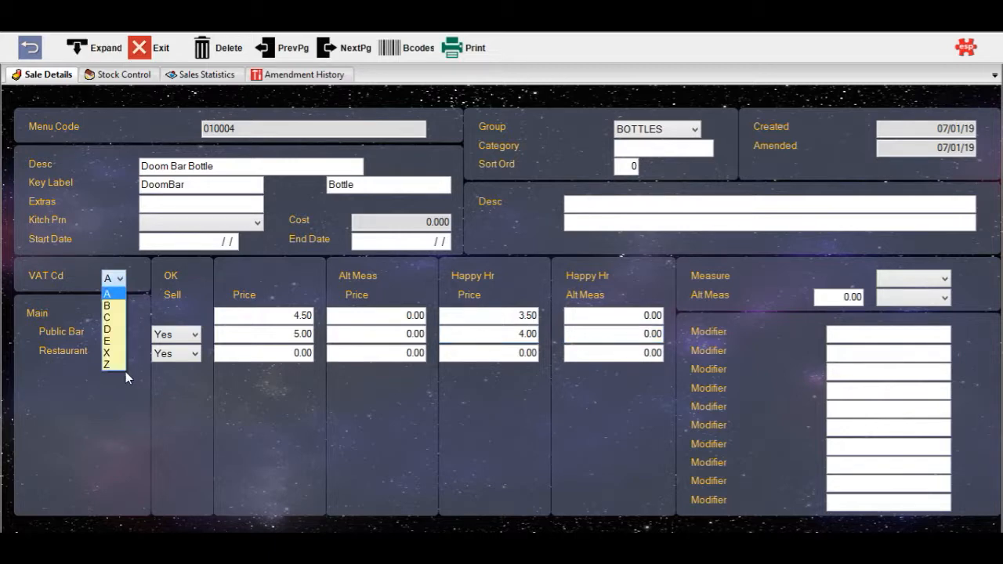
{"action": "left_click", "coordinate": [118, 294]}
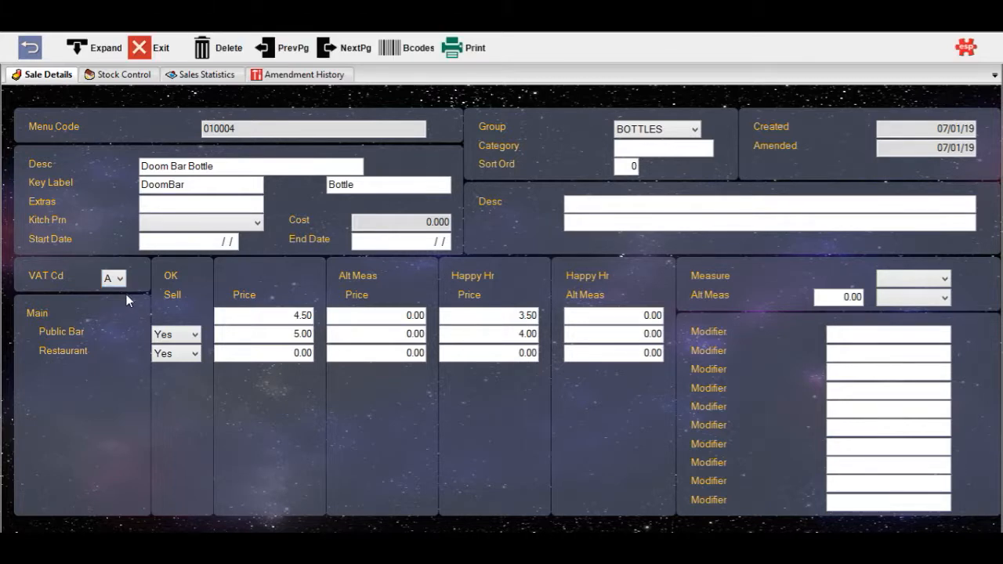
{"action": "left_click", "coordinate": [937, 278]}
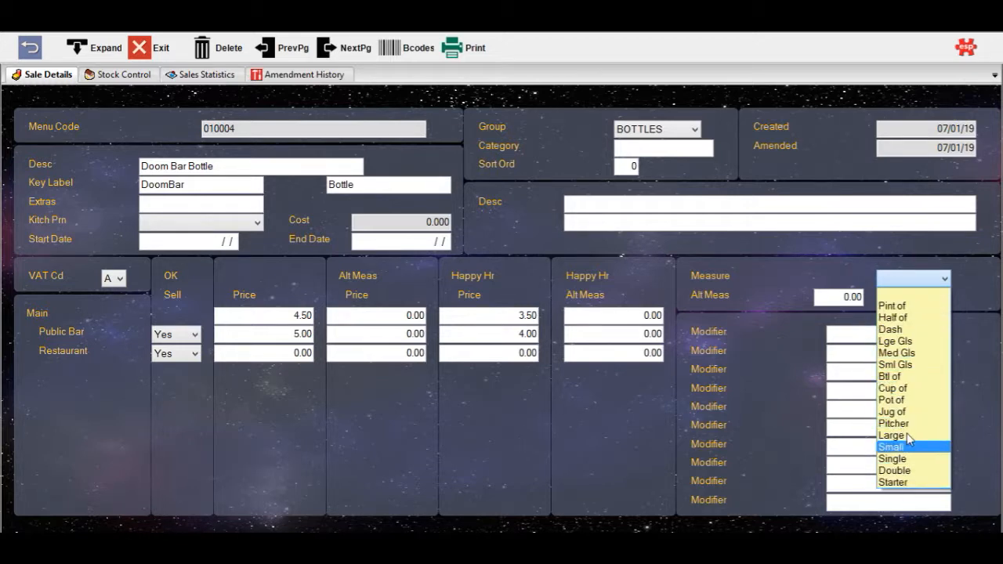
{"action": "left_click", "coordinate": [909, 281]}
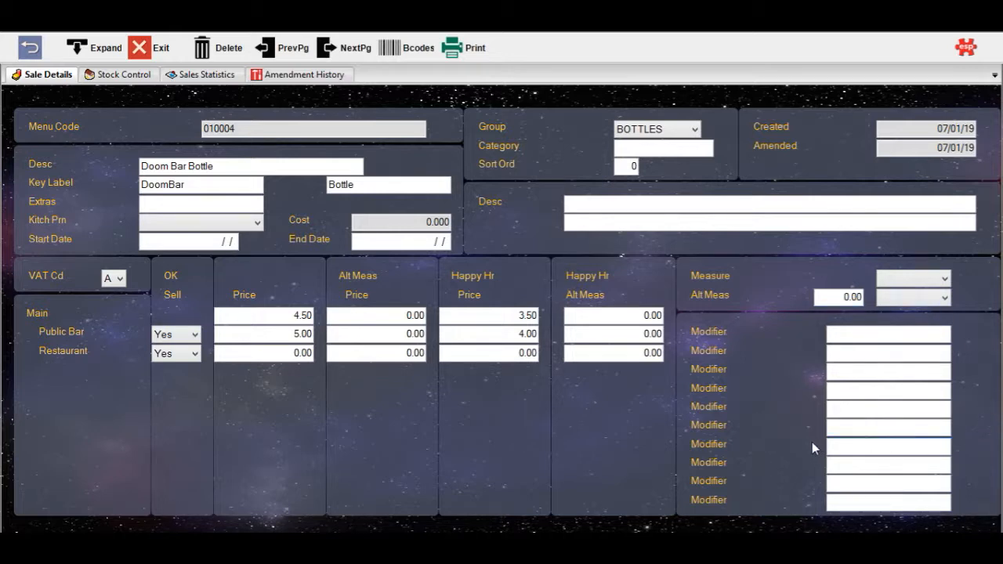
Link stock item 010004 DOOM BAR BTL from the Bottle stock group to the item's stock control
{"action": "left_click", "coordinate": [106, 74]}
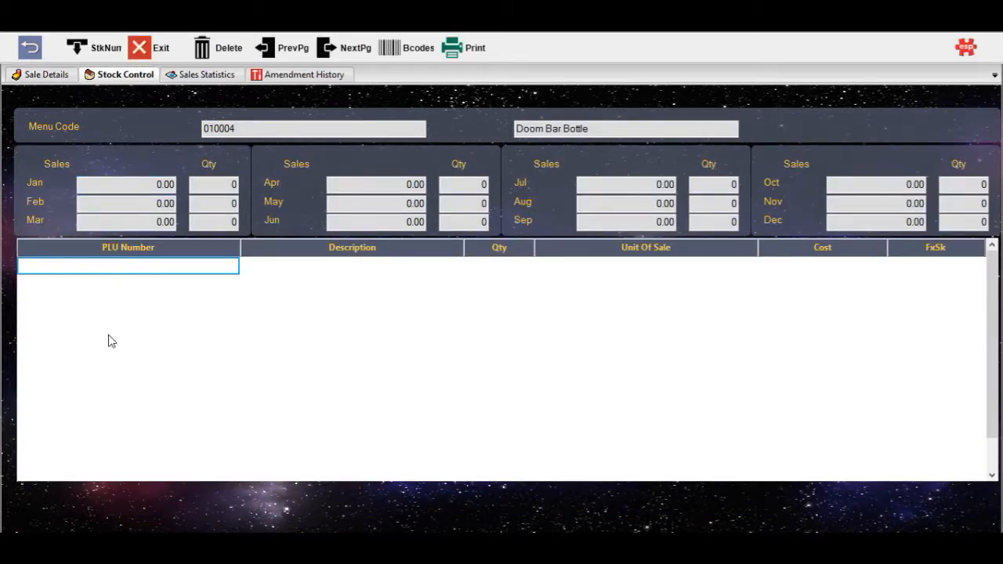
{"action": "left_click", "coordinate": [87, 275]}
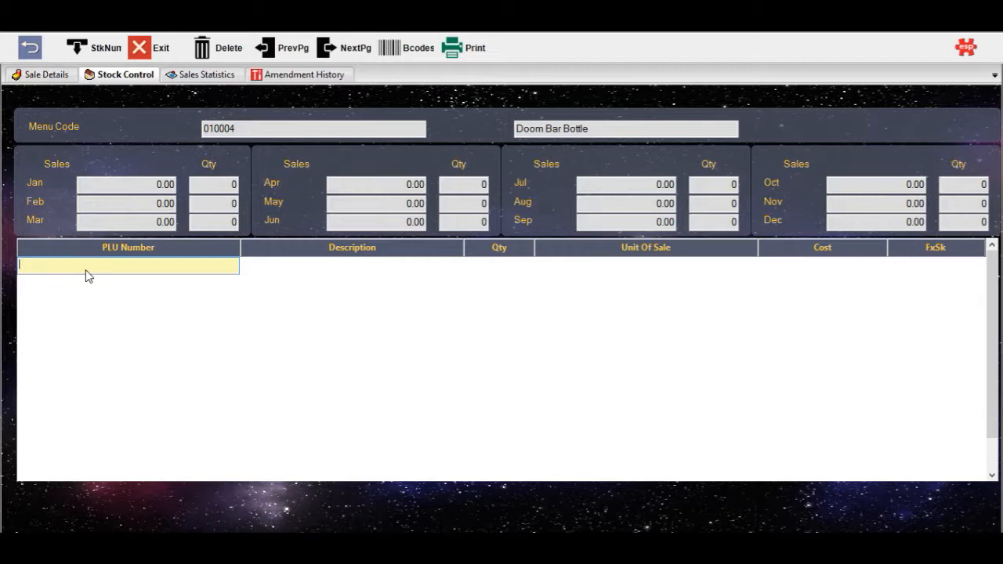
{"action": "left_click", "coordinate": [83, 51]}
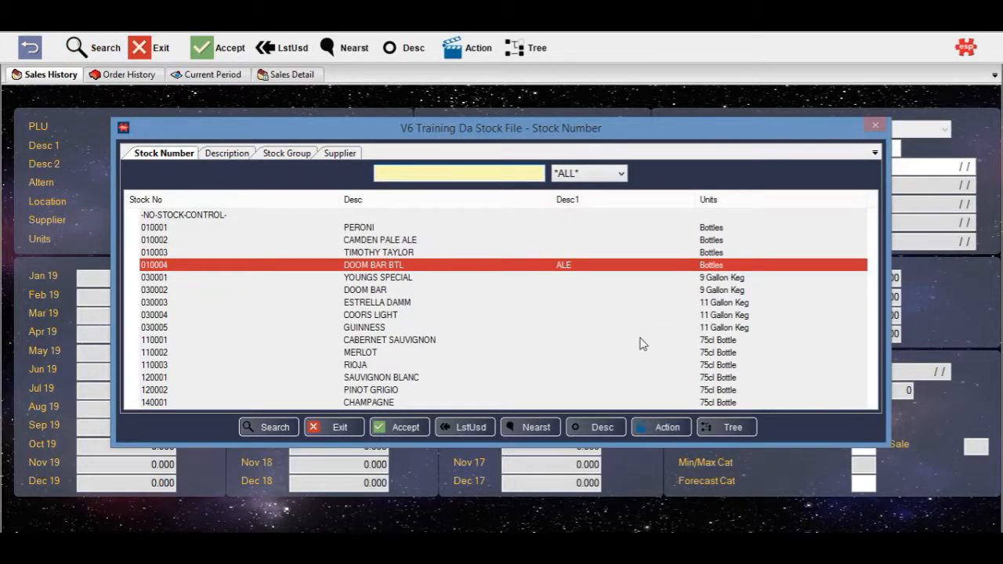
{"action": "left_click", "coordinate": [735, 428]}
{"action": "left_click", "coordinate": [414, 213]}
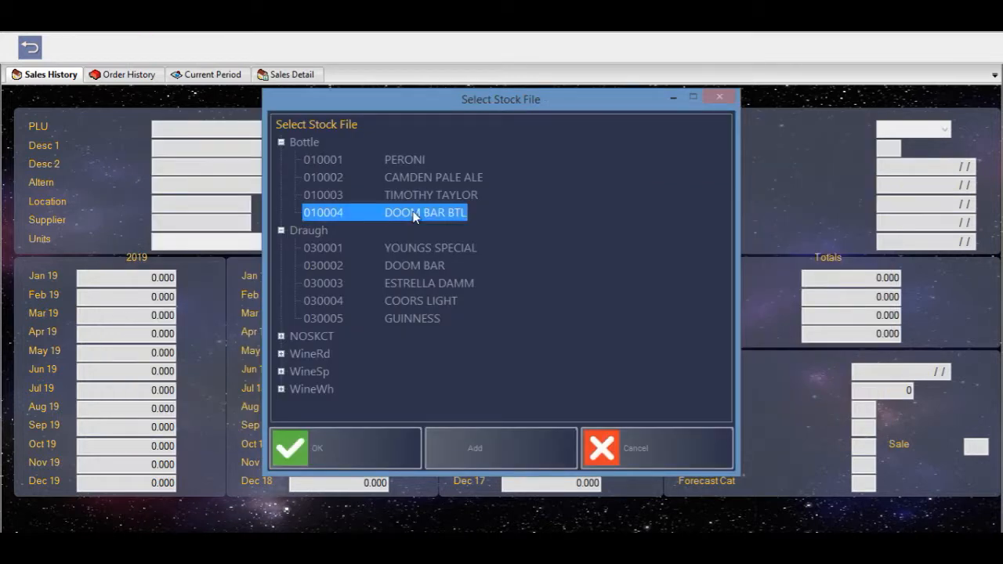
{"action": "left_click", "coordinate": [340, 444]}
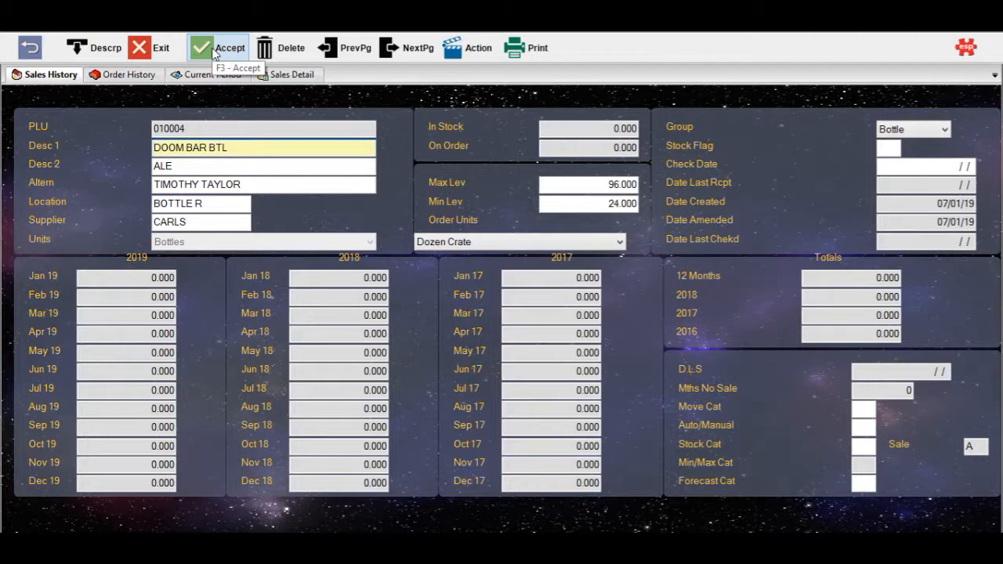
{"action": "left_click", "coordinate": [213, 49]}
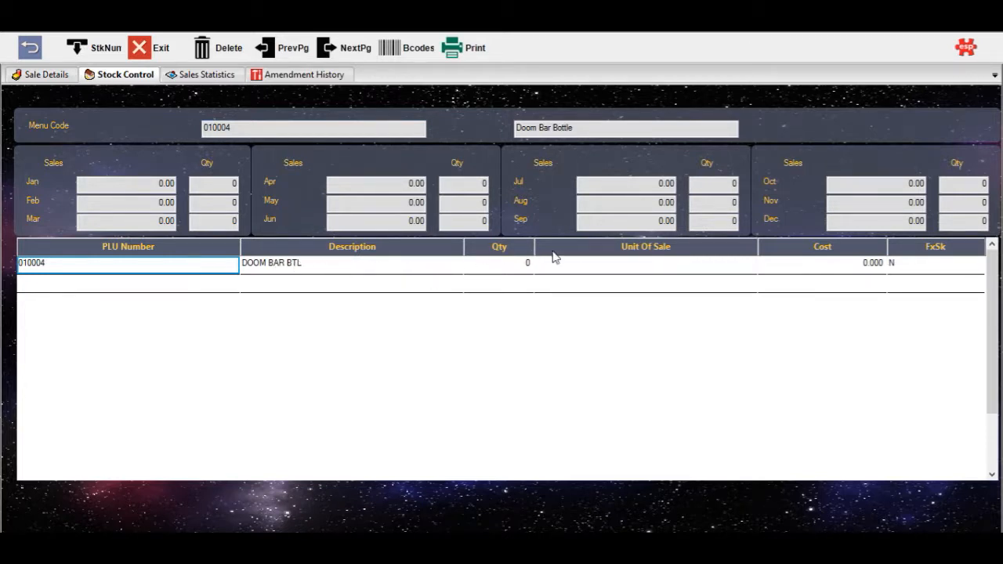
Set the linked stock line's unit of sale to Bottles and quantity to 1, and exit the record from its sale details
{"action": "left_click", "coordinate": [594, 265]}
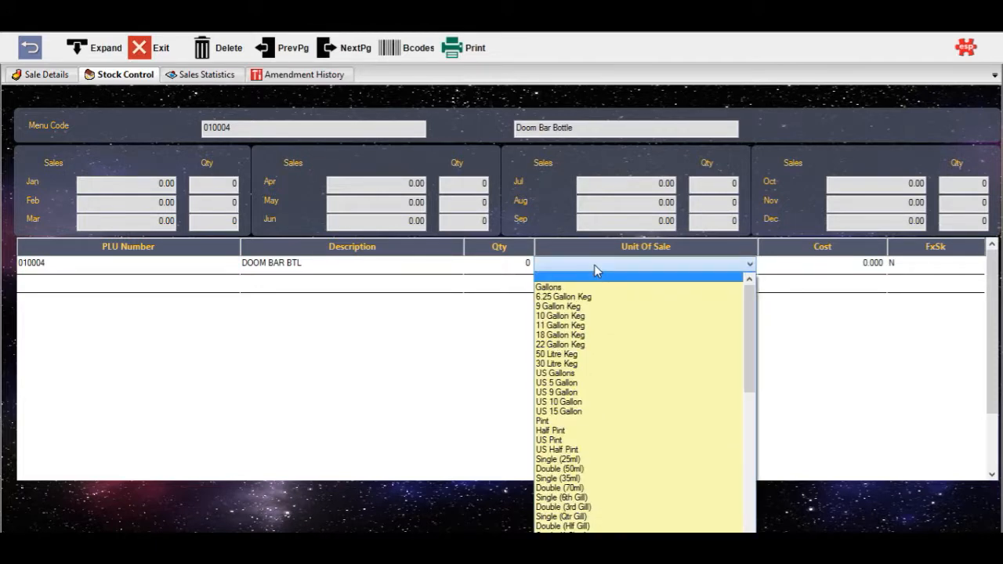
{"action": "scroll", "coordinate": [604, 353], "scroll_direction": "down", "scroll_amount": 4}
{"action": "scroll", "coordinate": [617, 427], "scroll_direction": "down", "scroll_amount": 6}
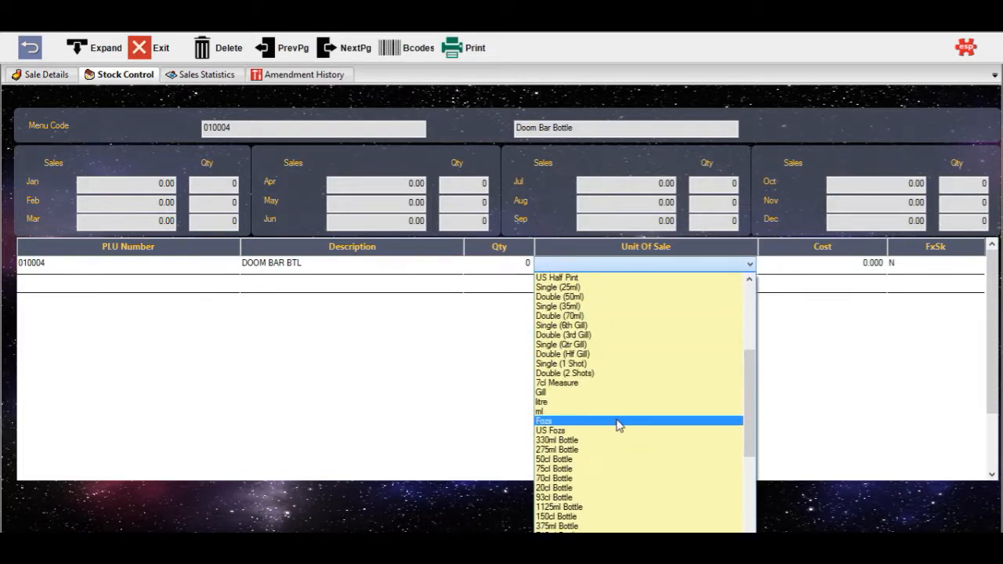
{"action": "scroll", "coordinate": [619, 433], "scroll_direction": "down", "scroll_amount": 3}
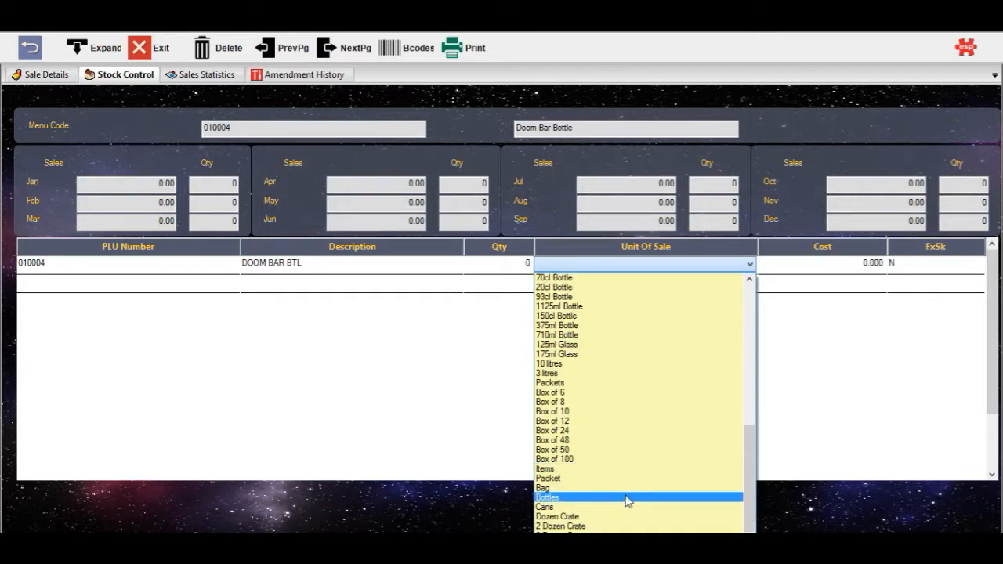
{"action": "left_click", "coordinate": [627, 499]}
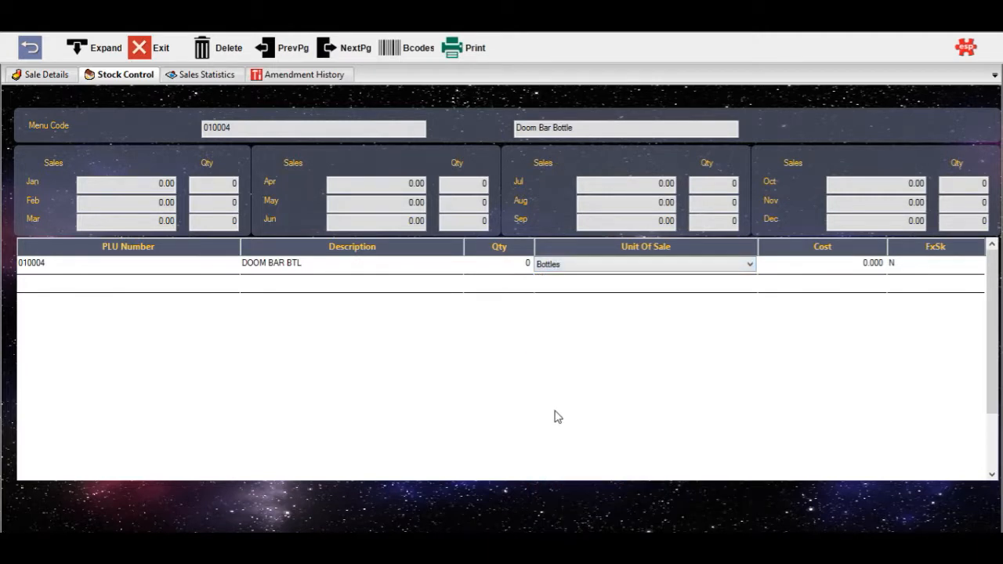
{"action": "left_click", "coordinate": [474, 271]}
{"action": "key", "text": "Tab"}
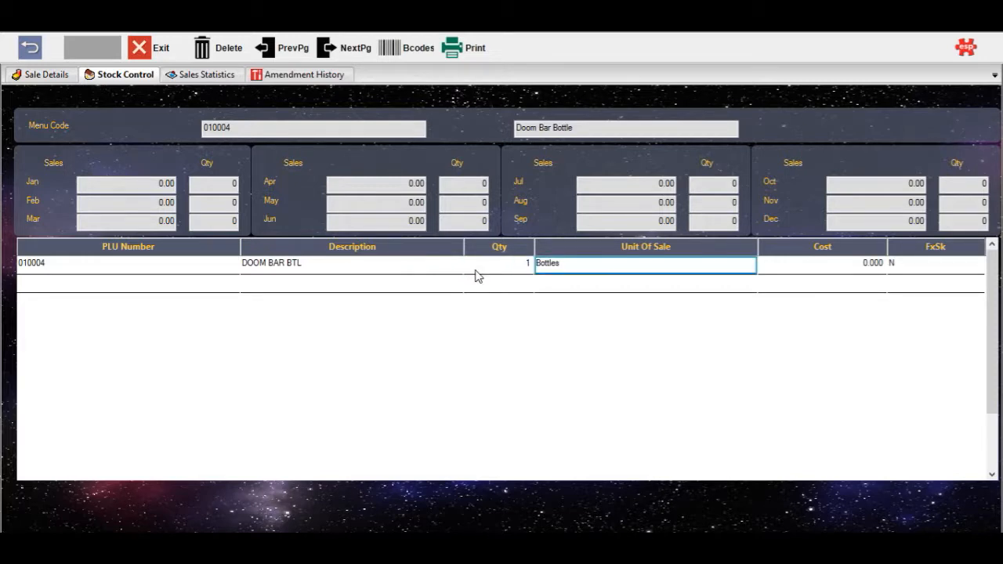
{"action": "left_click", "coordinate": [33, 72]}
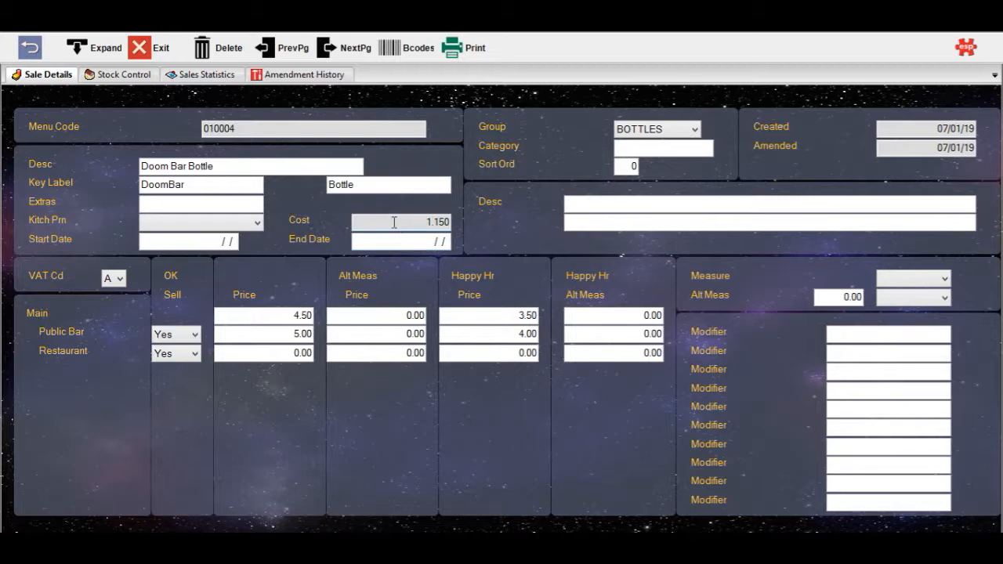
{"action": "left_click", "coordinate": [145, 50]}
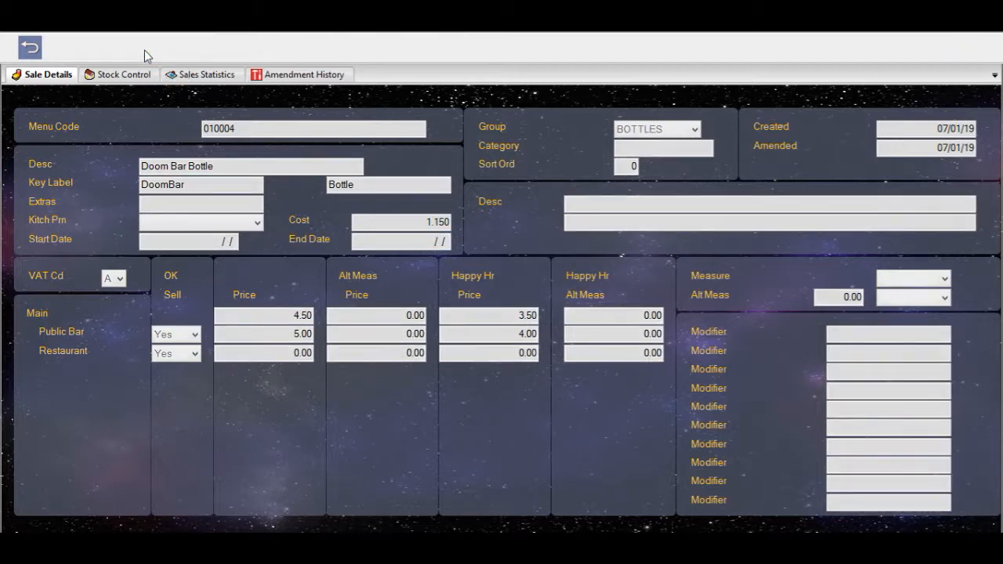